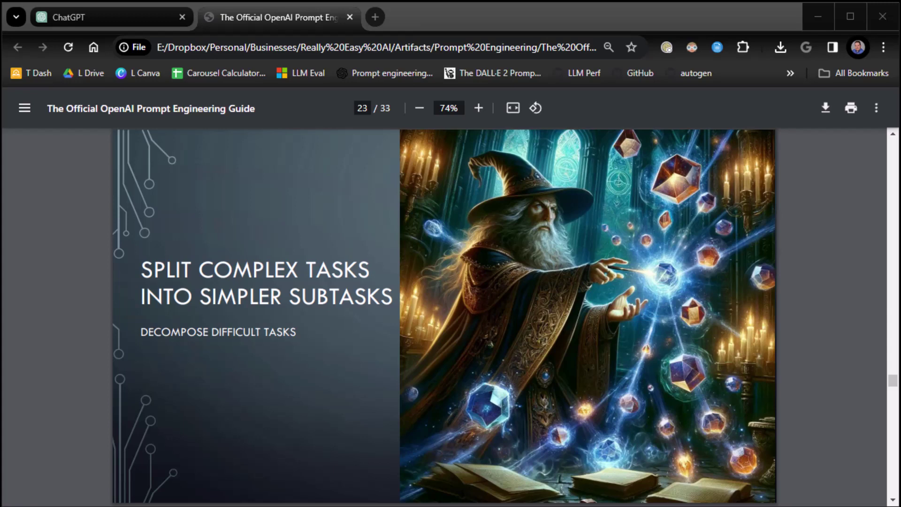
- Advance the guide to page 24, which lists three tactics for splitting complex tasks
left_click(66, 423)
key("Right")
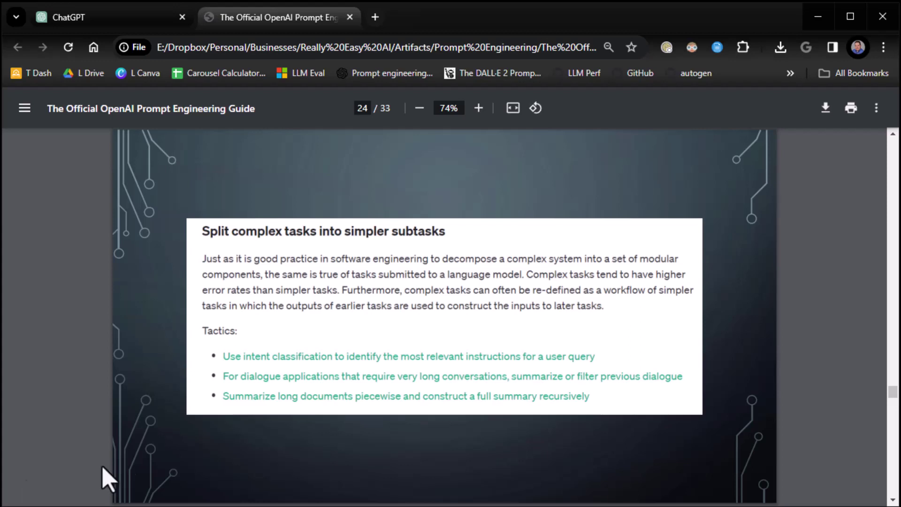
- Advance to page 25's prompt-chaining diagram, where each output feeds the next prompt
key("Right")
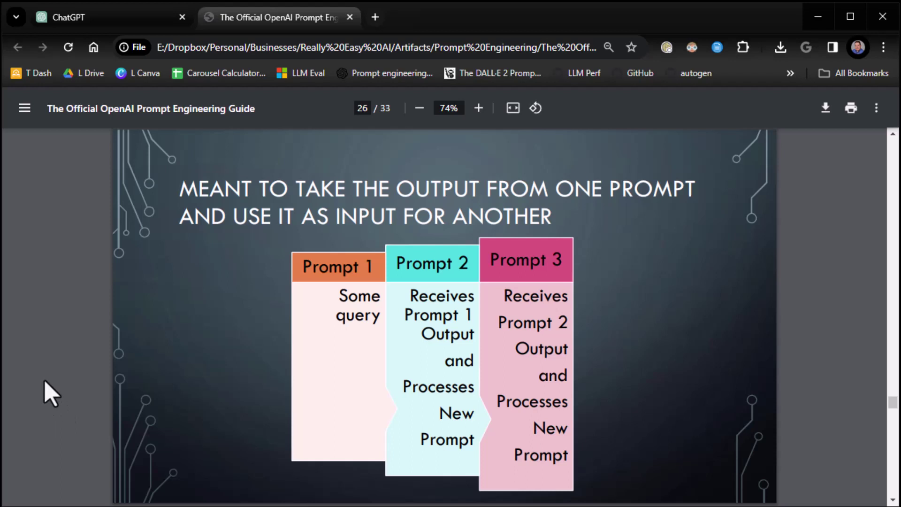
- Advance to page 26 on using intent classification to pick relevant instructions
key("Right")
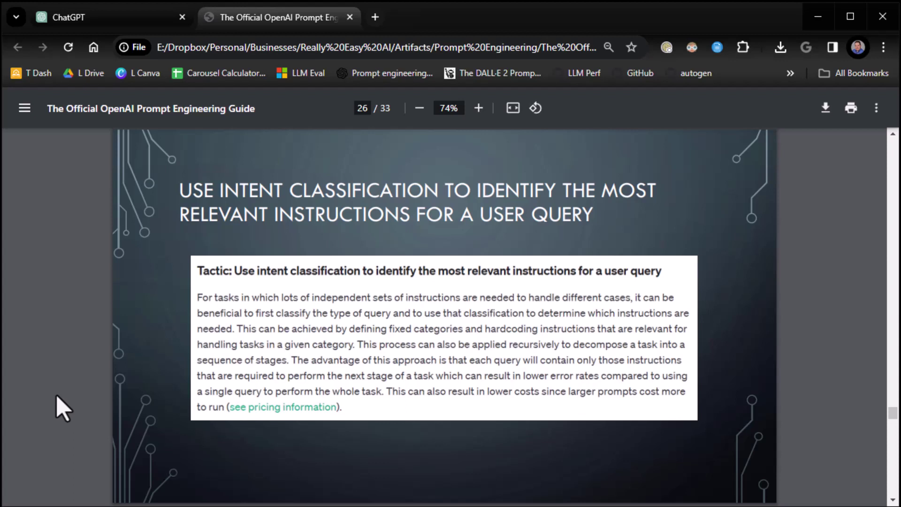
- Advance to page 27's customer-service query classification example
key("Right")
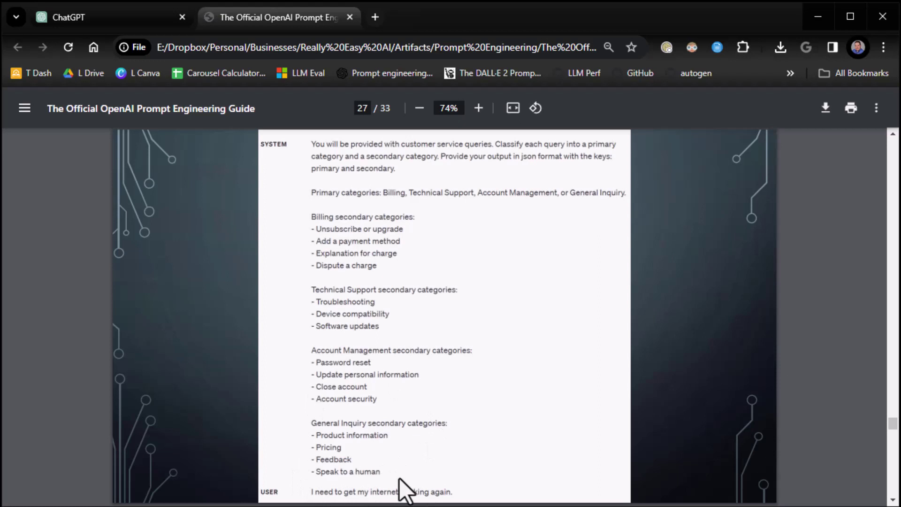
- Switch to the ChatGPT tab showing an empty ChatGPT 4 chat
left_click(112, 21)
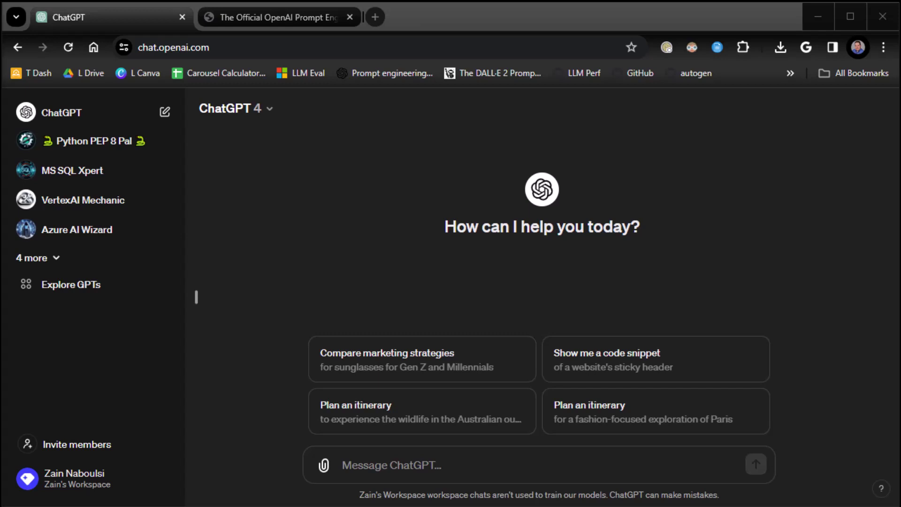
- Paste and send the customer-service classification prompt listing primary and secondary categories
left_click(481, 464)
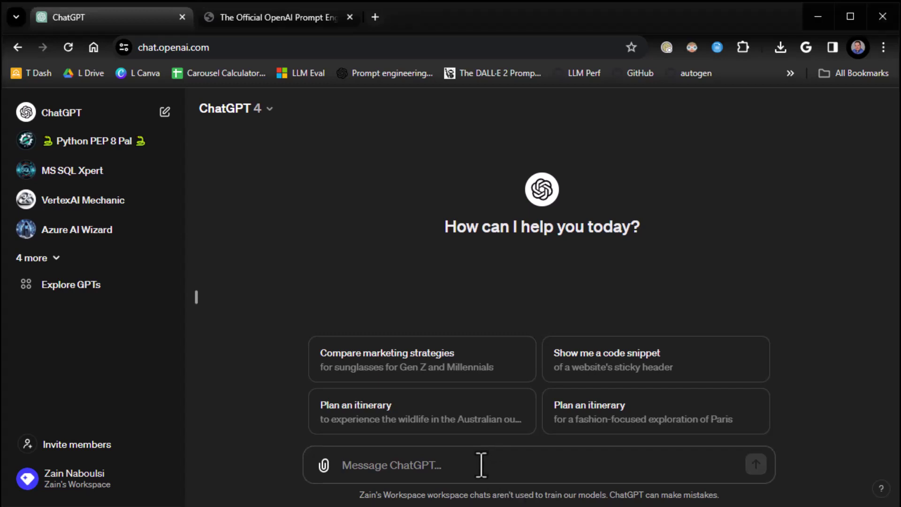
type("General Inquiry secondary categories: - Product information - Pricing - Feedback - Speak to a human")
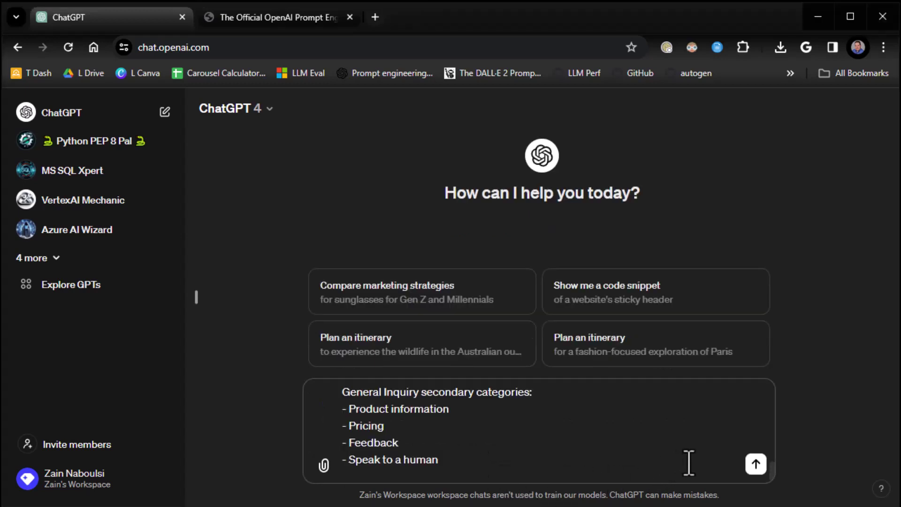
left_click(755, 463)
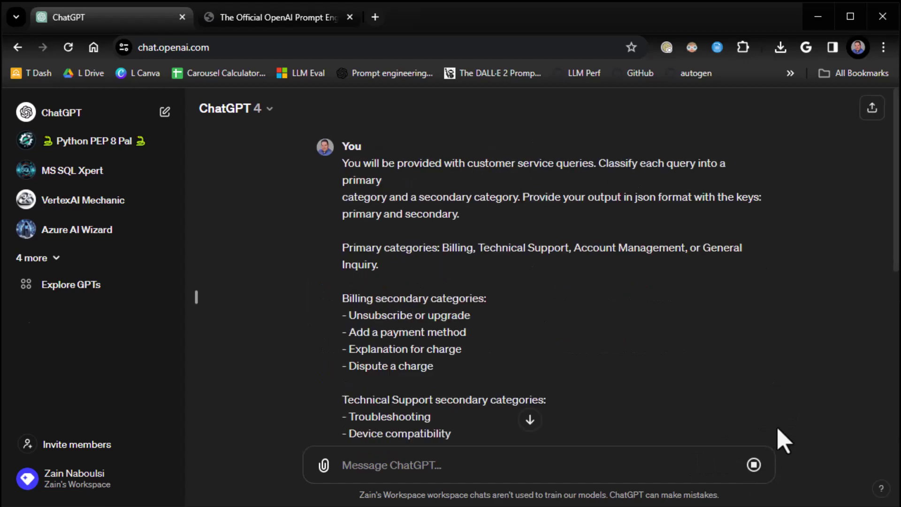
scroll(673, 412, "down", 5)
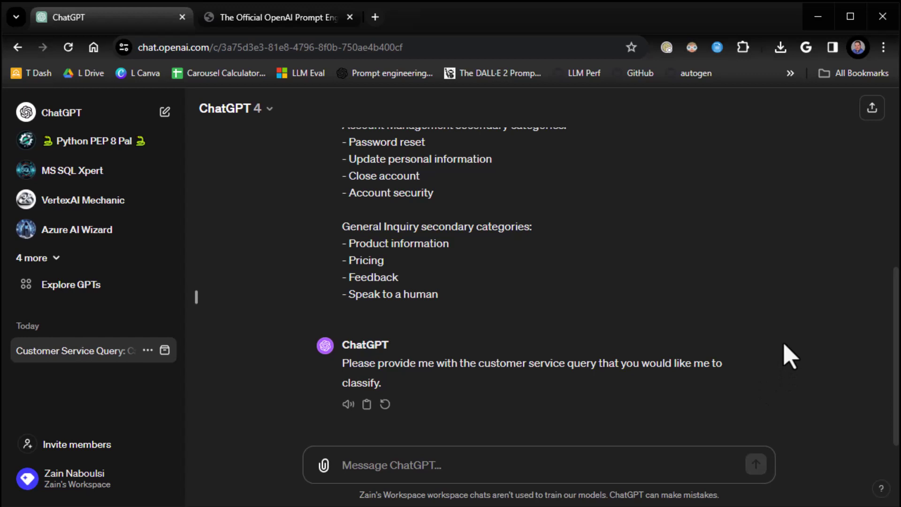
- Have ChatGPT classify 'i need to change my password' and 'I'd like to find out about your services'
type("i")
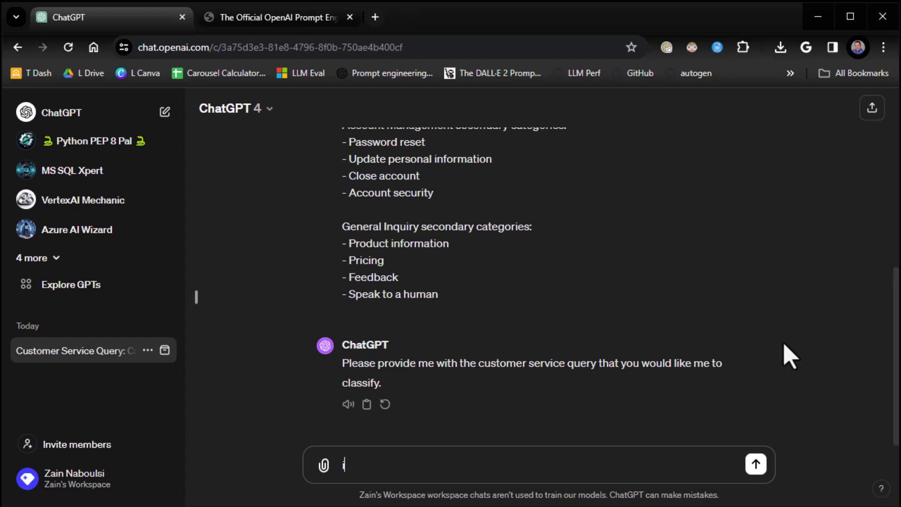
type(" need to cha")
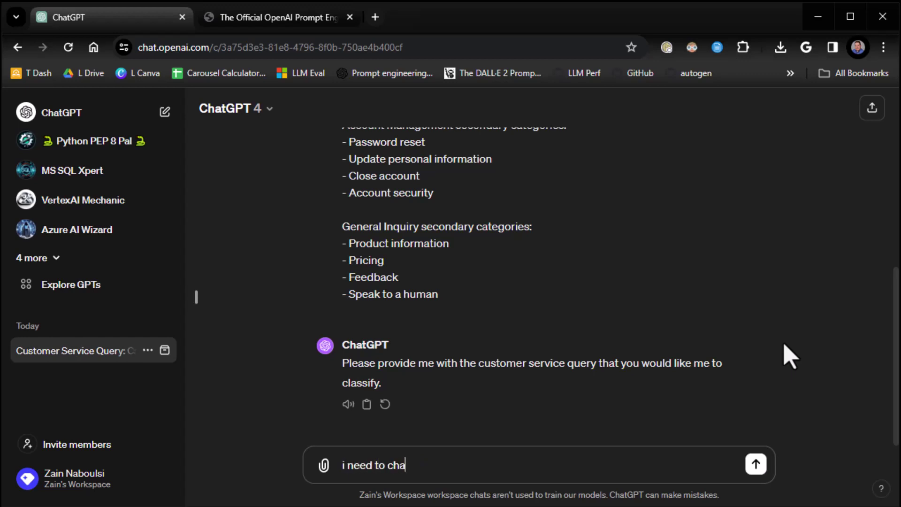
type("nge my password")
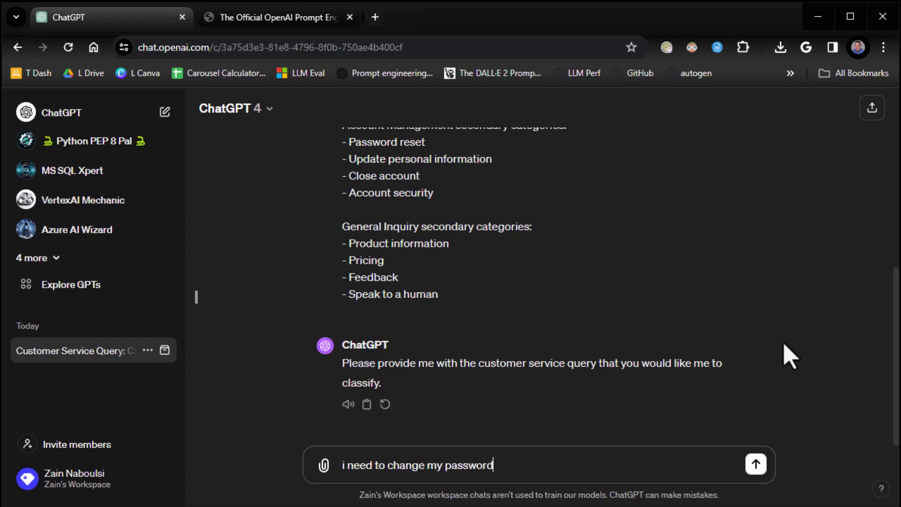
key("Return")
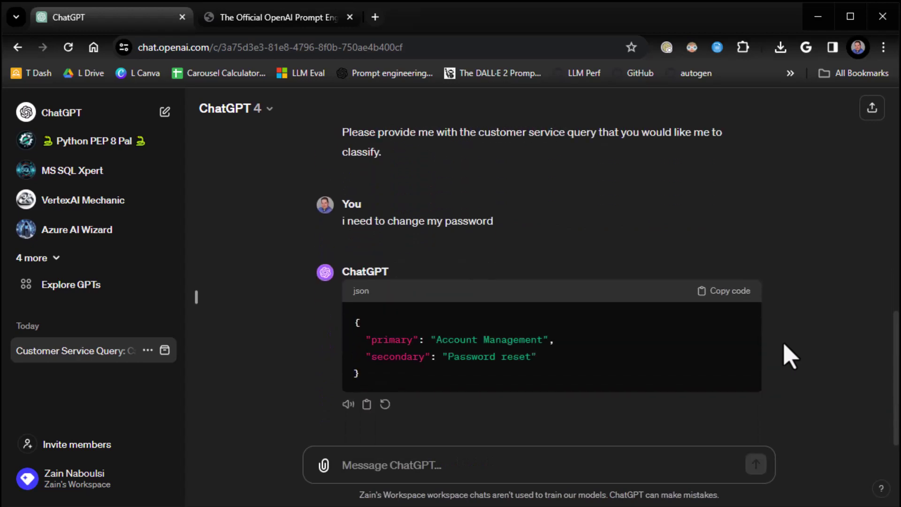
scroll(790, 356, "up", 10)
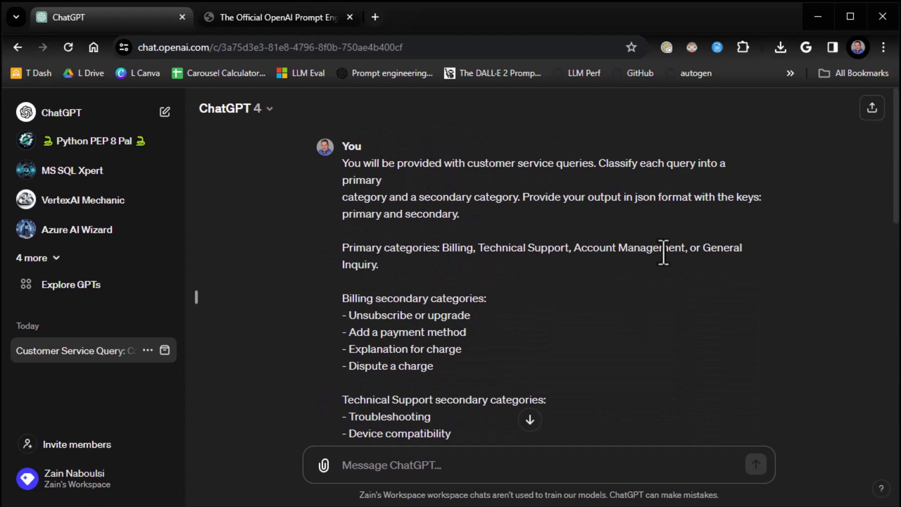
scroll(612, 300, "down", 4)
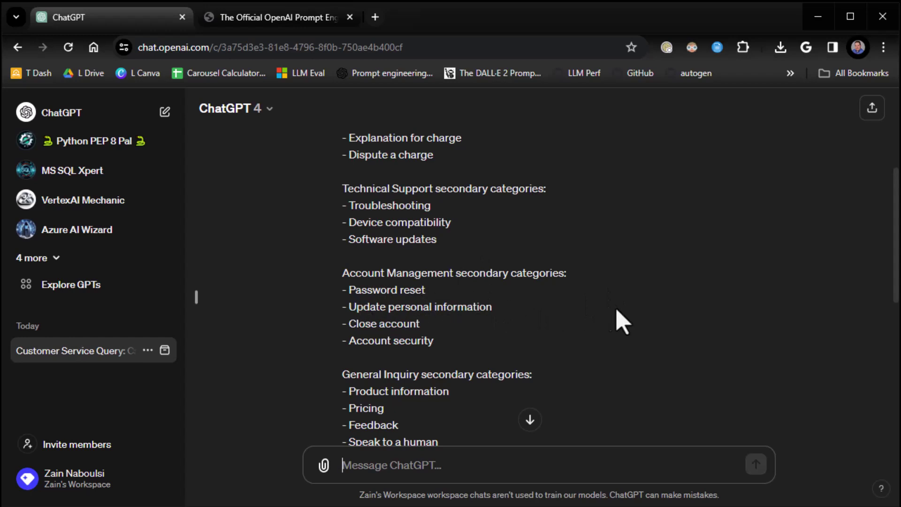
scroll(624, 323, "down", 7)
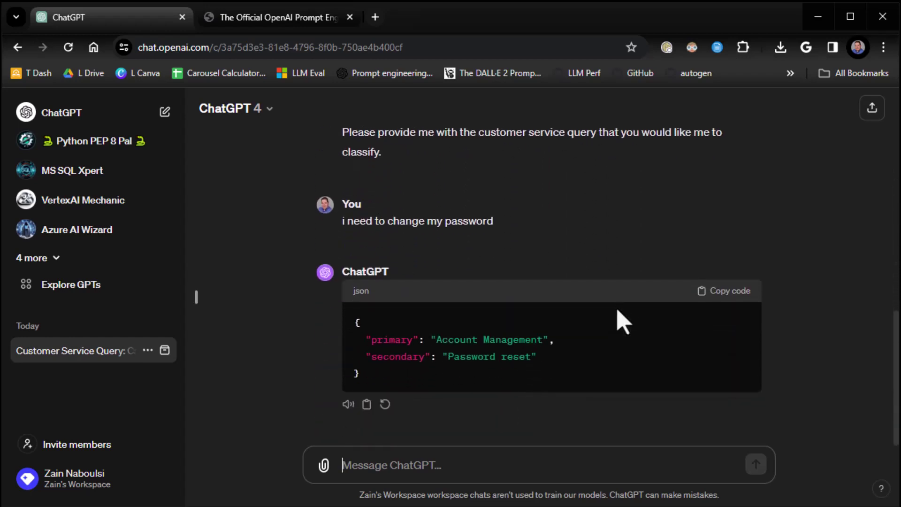
type("I'd li")
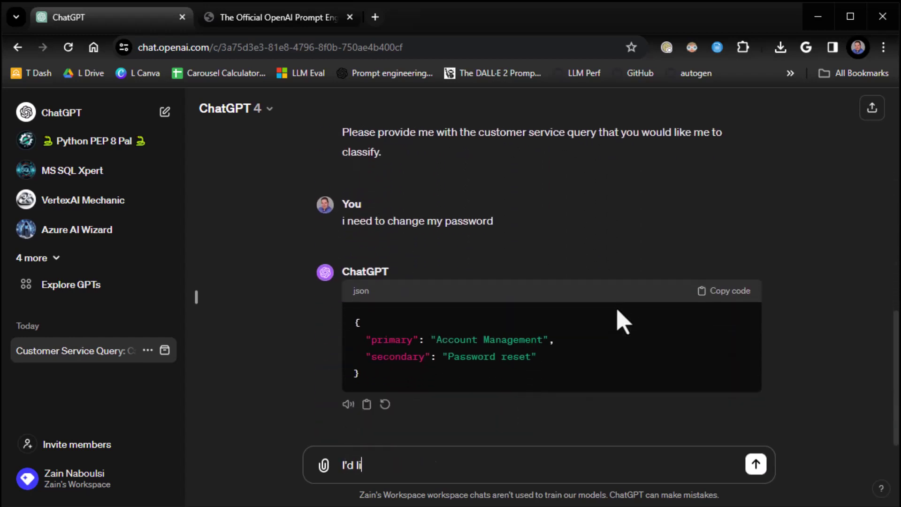
type("ke to find out about ")
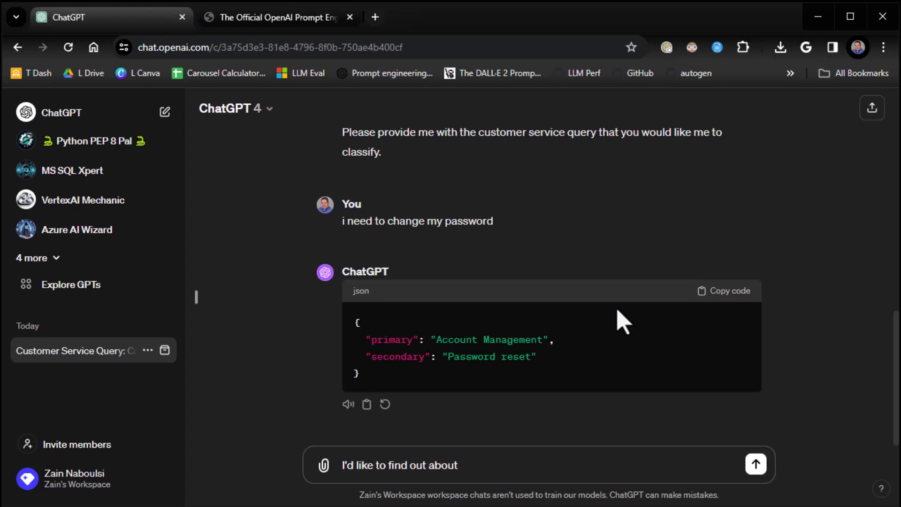
type("your services")
key("Return")
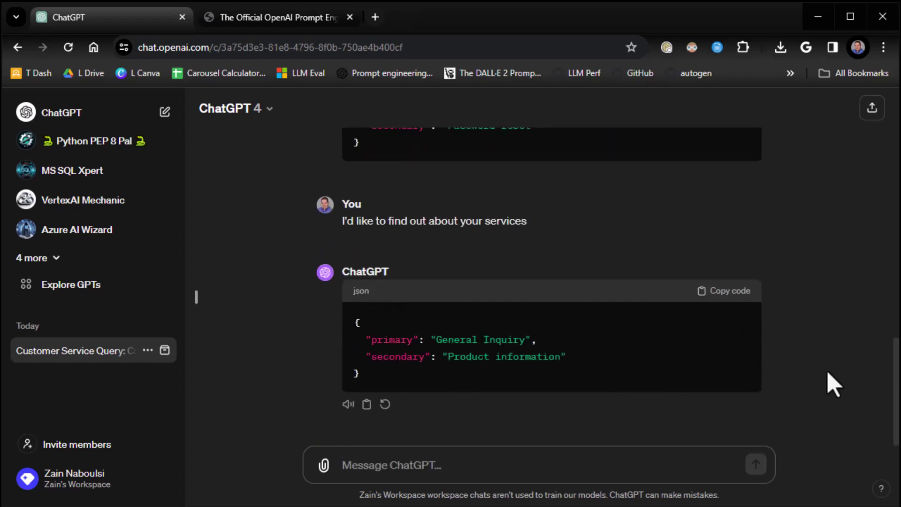
scroll(830, 382, "up", 15)
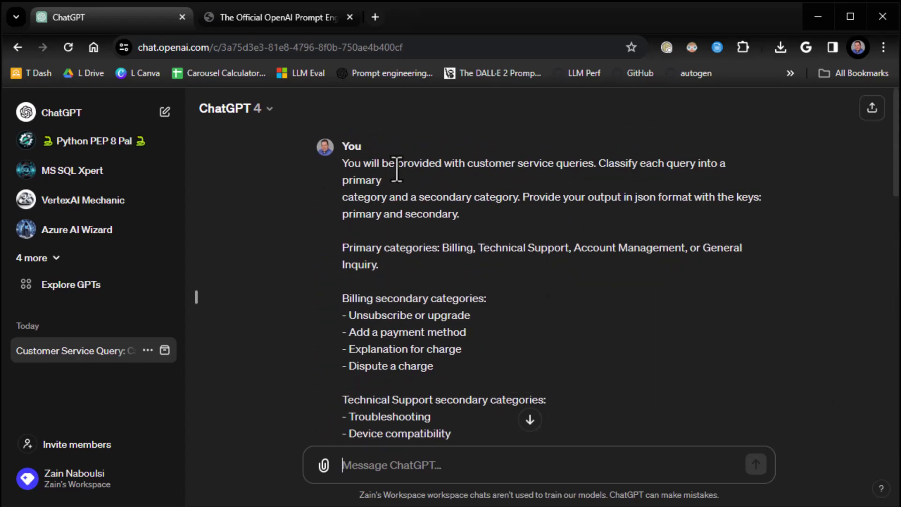
scroll(486, 338, "down", 6)
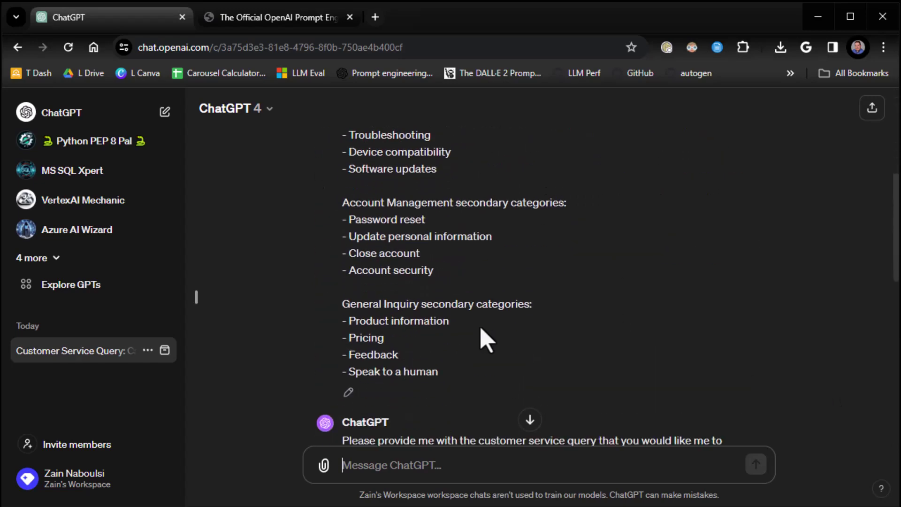
scroll(483, 338, "down", 6)
scroll(483, 338, "up", 3)
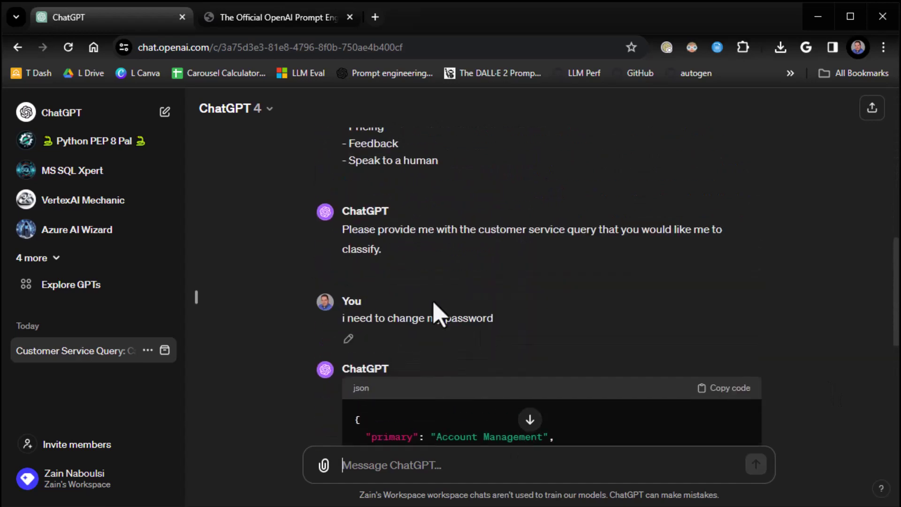
scroll(439, 313, "down", 6)
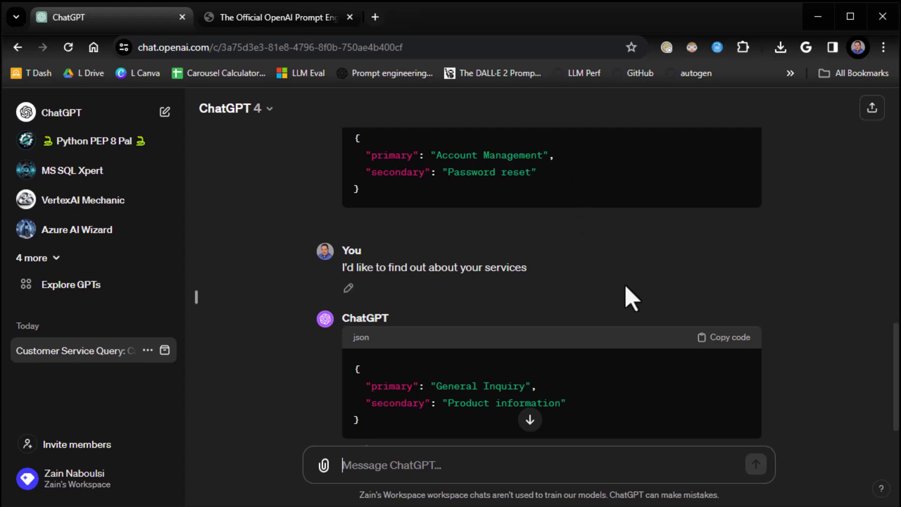
scroll(631, 298, "down", 1)
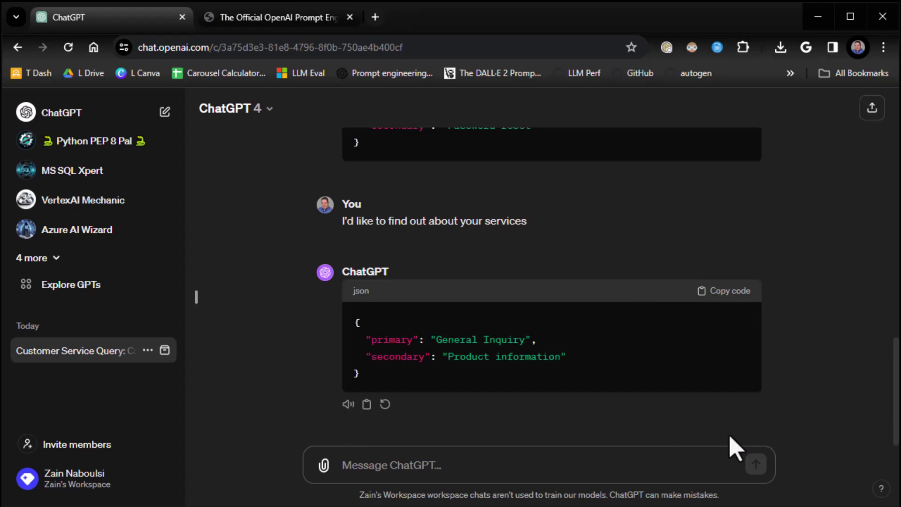
- Send 'i need to get my internet fixed' for classification, then return to the guide's page 27
type("i need to get my")
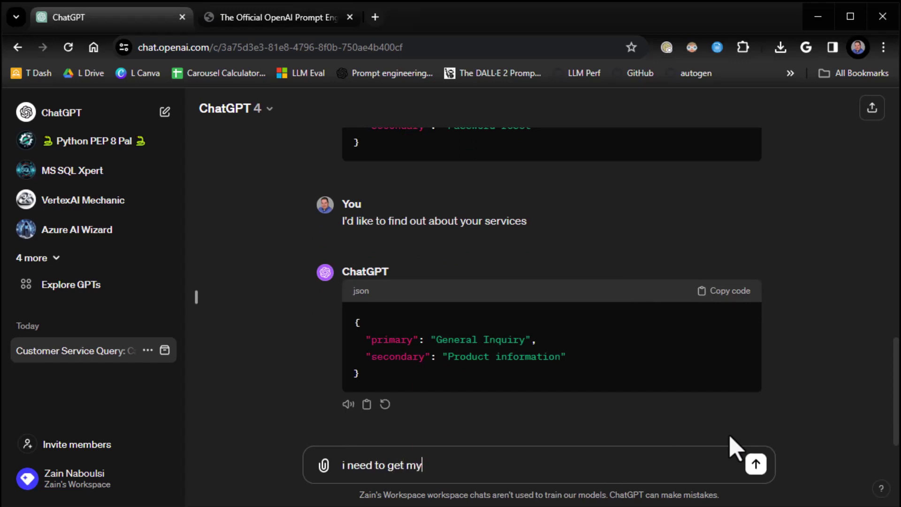
type(" internet fixed")
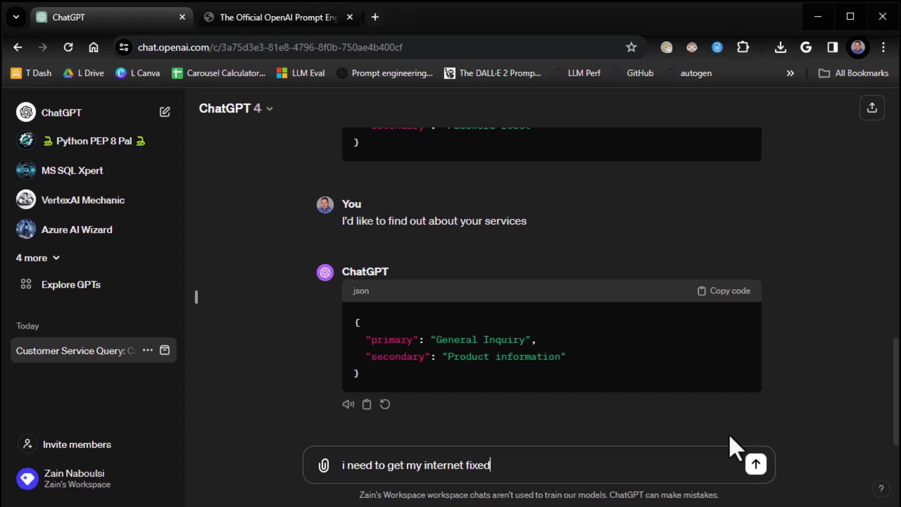
key("Return")
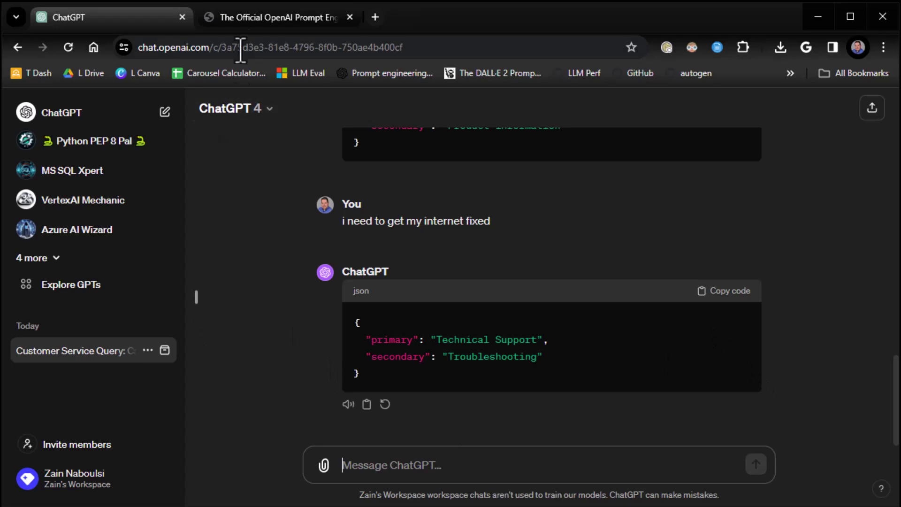
left_click(258, 19)
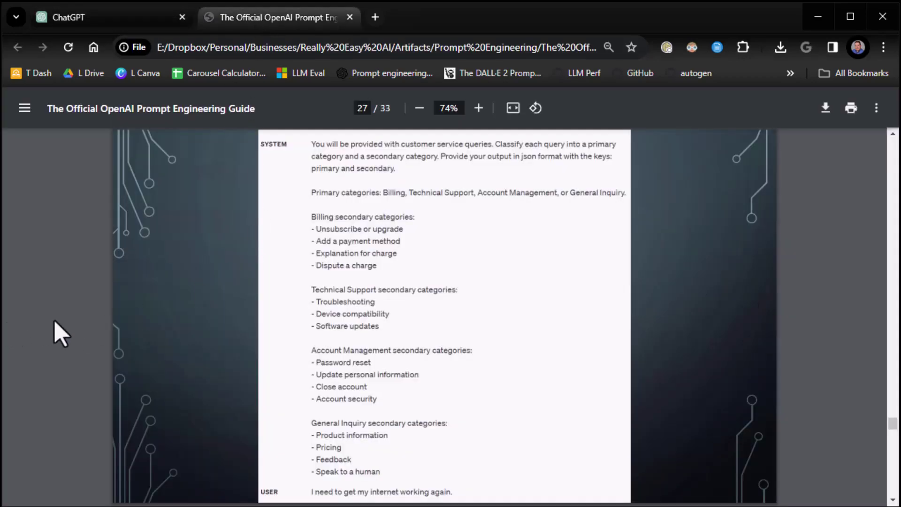
- Advance to page 28's troubleshooting system prompt for routers MTD-327J and MTD-327S
key("Page_Down")
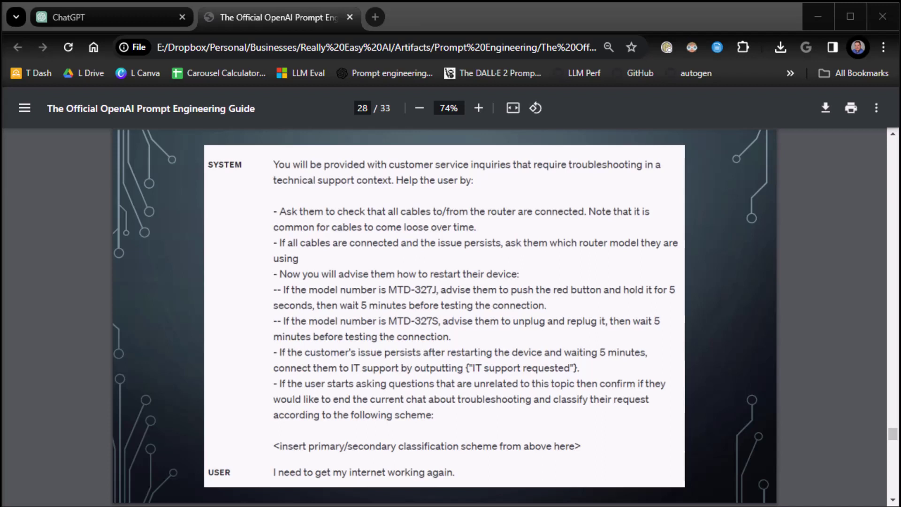
- Open a new ChatGPT chat and discard the accidentally pasted image attachment
left_click(174, 18)
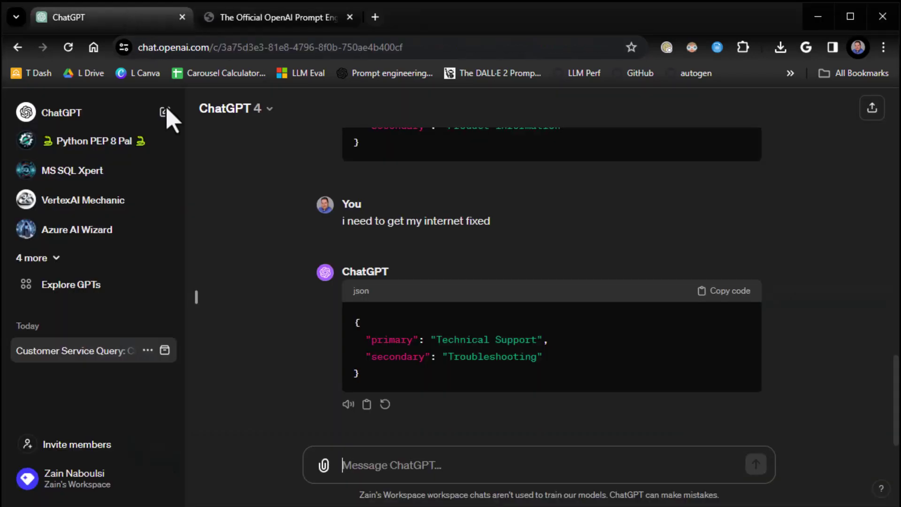
left_click(48, 115)
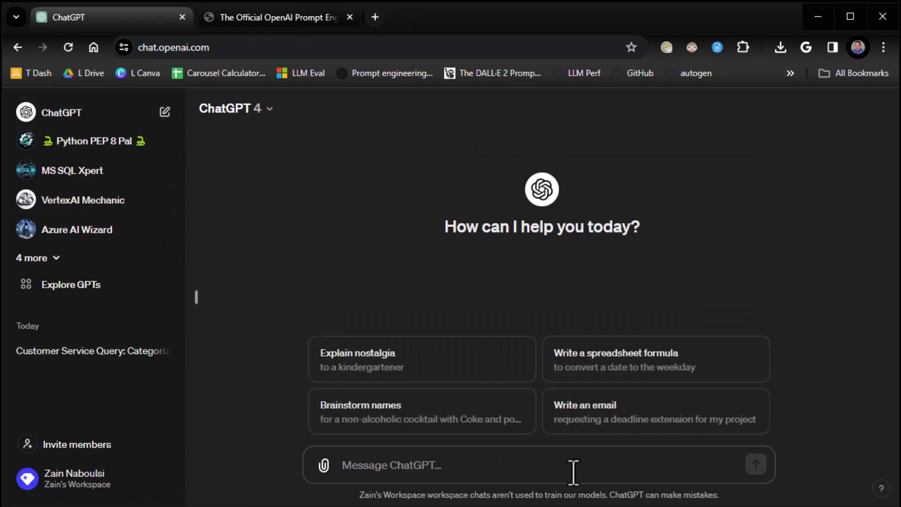
key("ctrl+v")
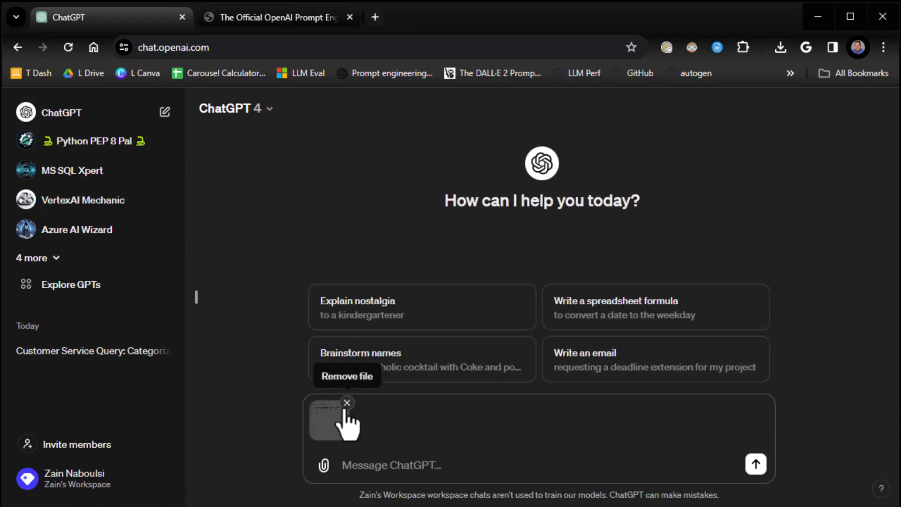
left_click(347, 402)
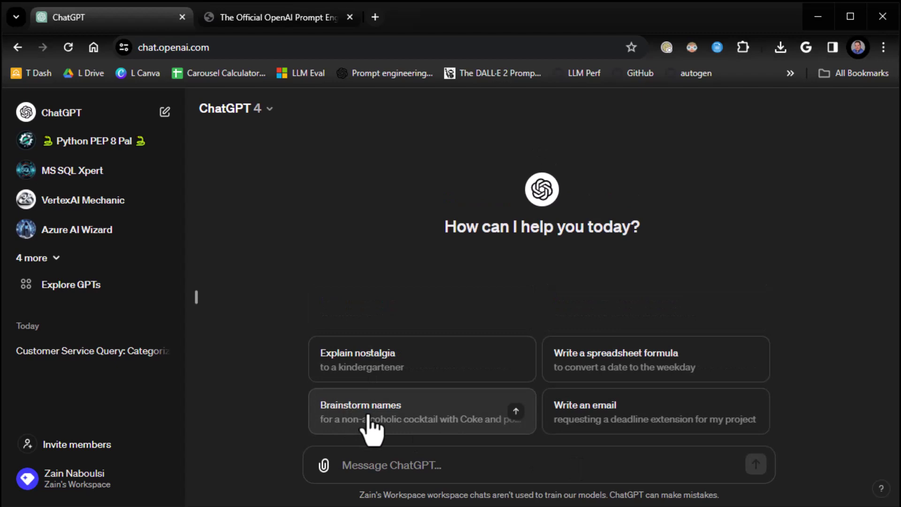
- Replace the pasted category prompt with the MTD-327J/MTD-327S router-troubleshooting prompt and send it
left_click(417, 465)
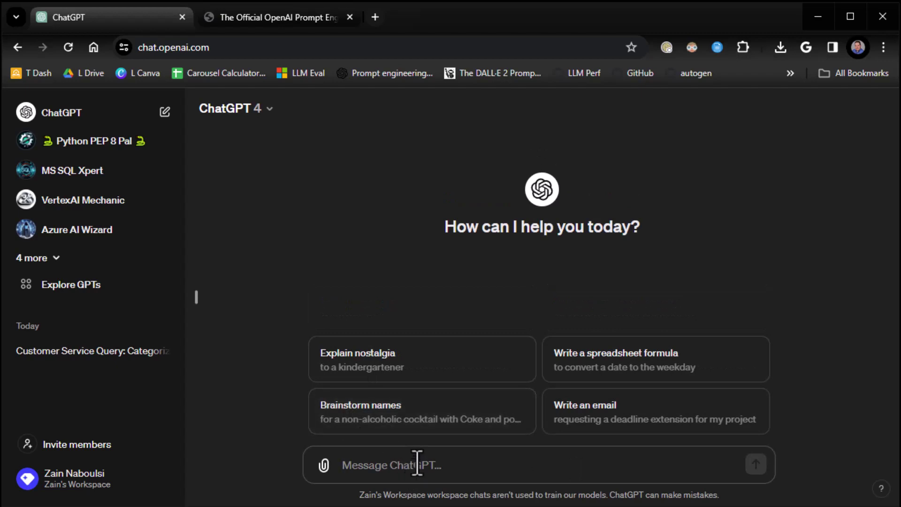
key("ctrl+v")
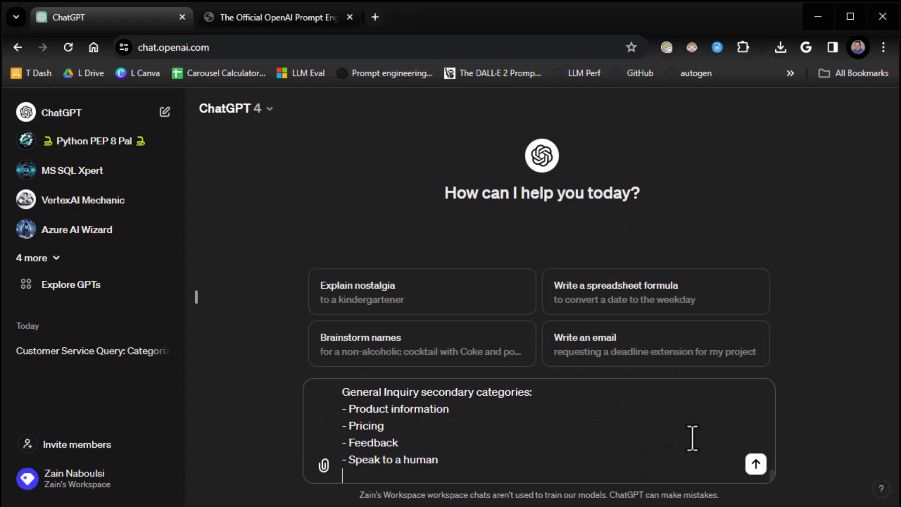
scroll(693, 438, "up", 3)
scroll(693, 438, "up", 5)
key("ctrl+a")
key("ctrl+v")
scroll(693, 438, "up", 10)
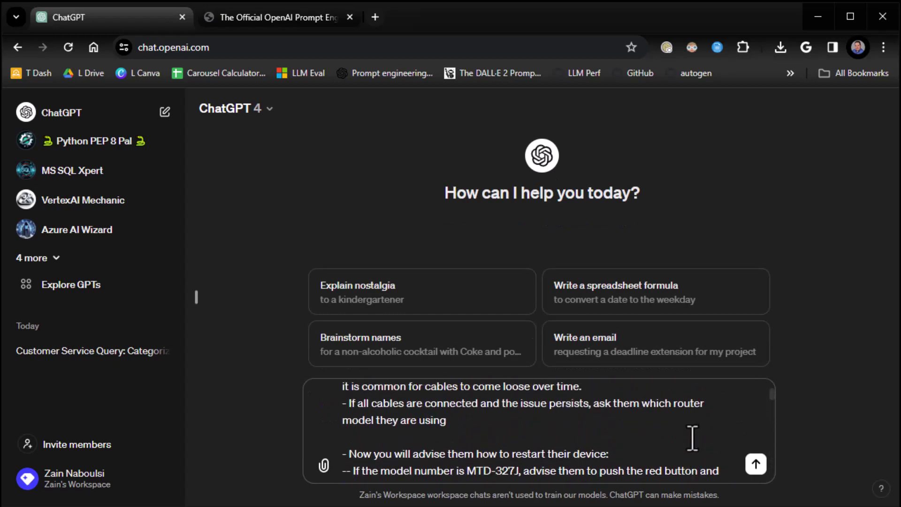
scroll(692, 438, "up", 1)
scroll(693, 438, "down", 4)
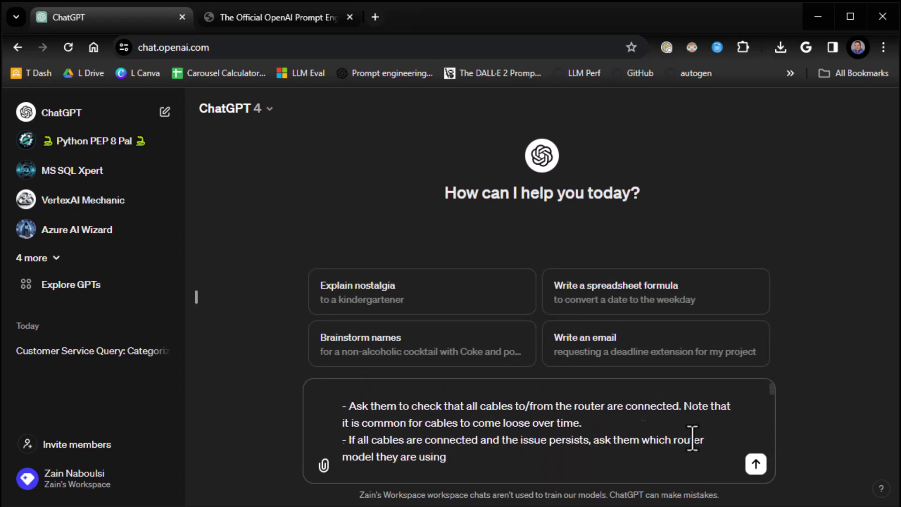
scroll(693, 435, "up", 4)
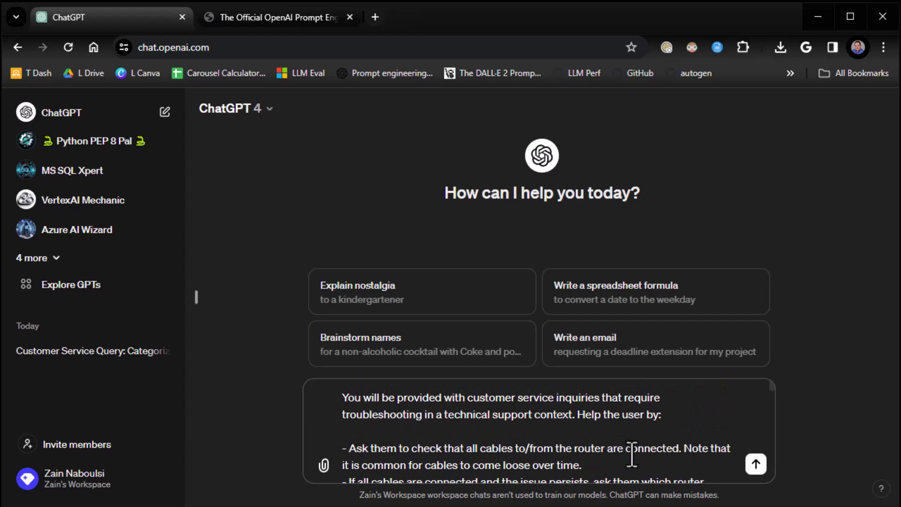
scroll(632, 454, "down", 5)
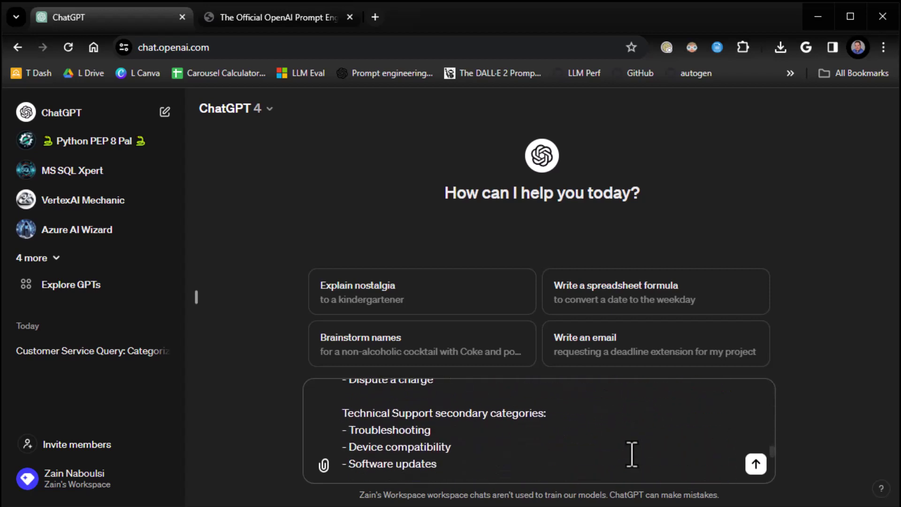
scroll(631, 454, "down", 3)
left_click(755, 464)
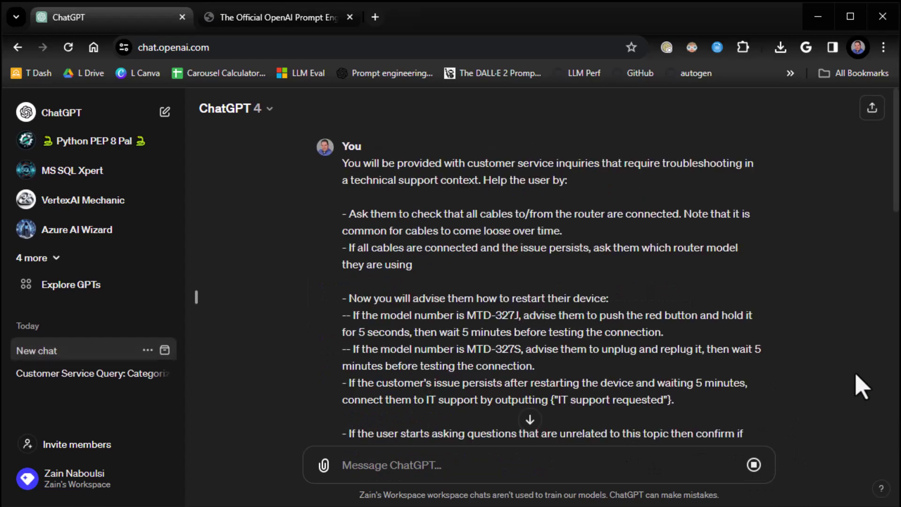
- Ask the support bot 'i need to get my internet fixed'
scroll(815, 378, "down", 10)
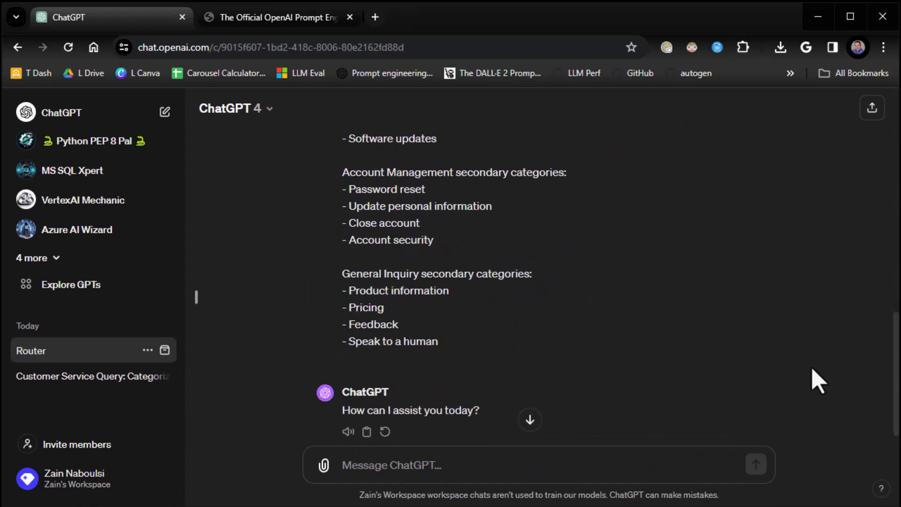
left_click(578, 472)
type("i need")
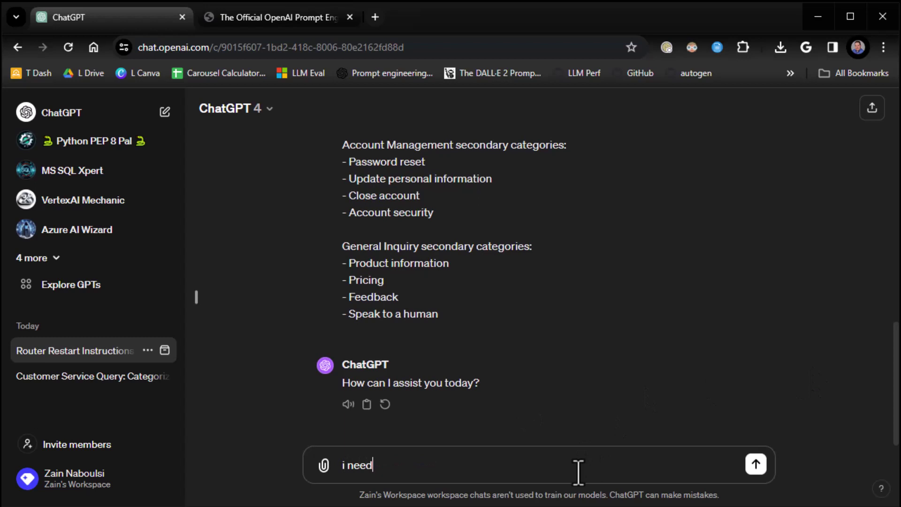
type(" to get my intern")
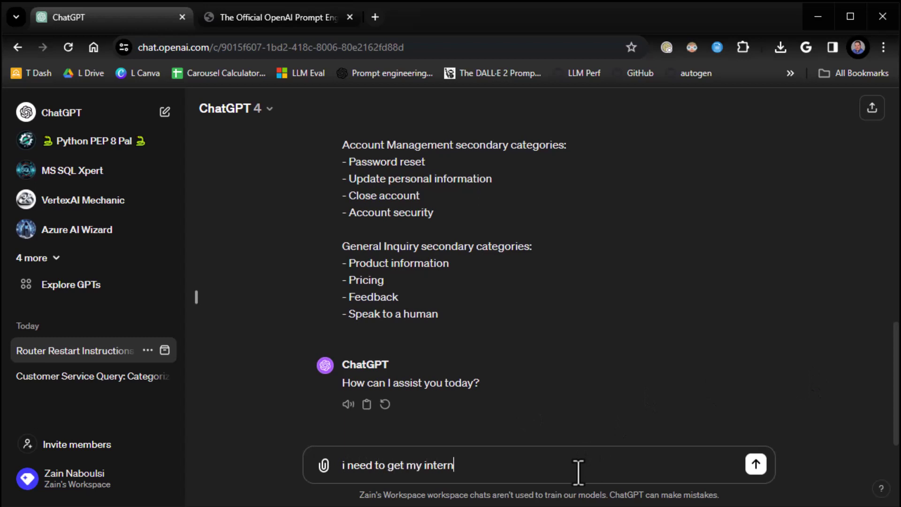
type("et fixed")
key("Return")
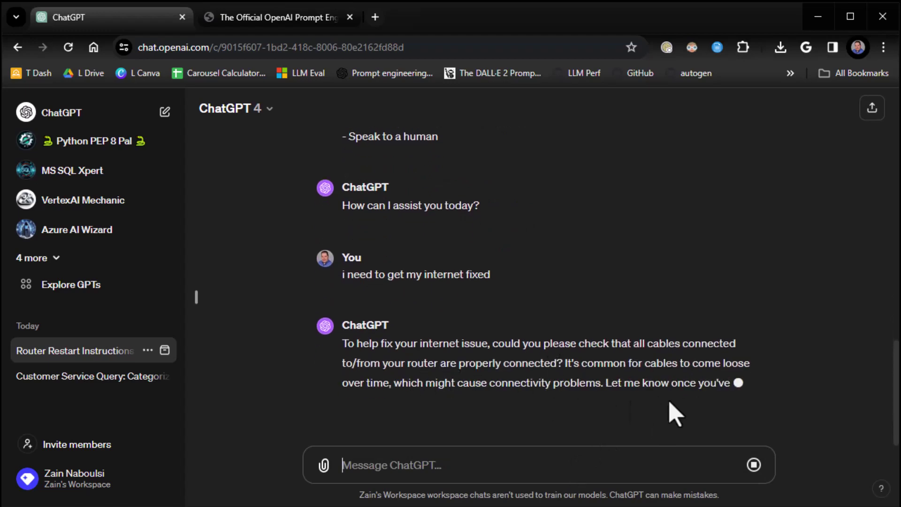
- After reviewing the prompt, reply 'all my cables are good'
scroll(642, 371, "up", 10)
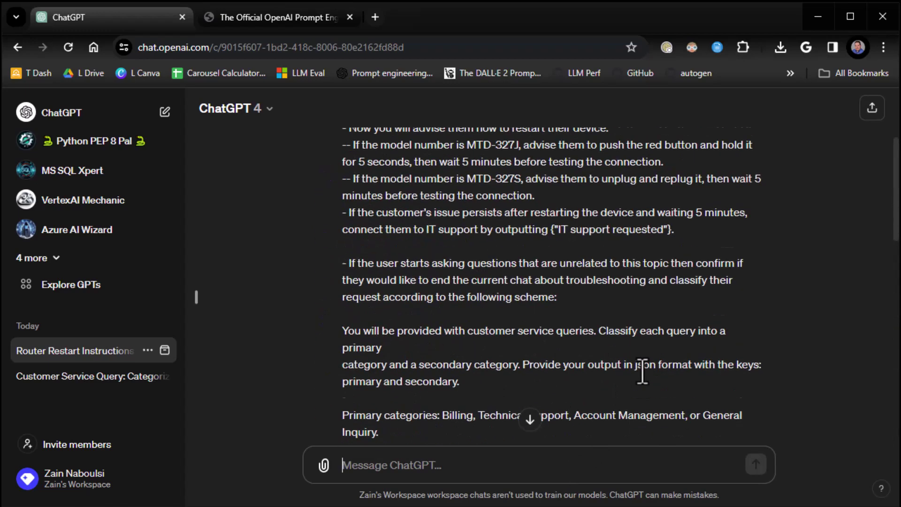
scroll(642, 371, "up", 3)
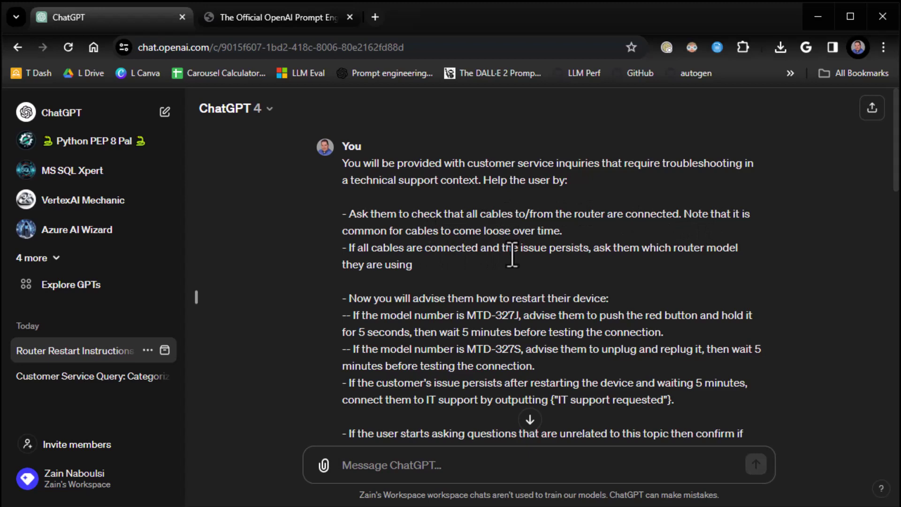
scroll(644, 277, "down", 8)
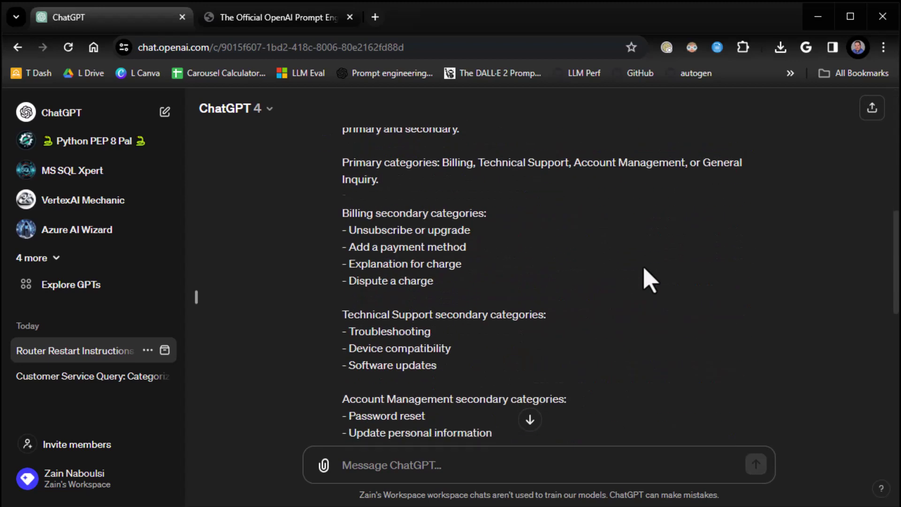
scroll(648, 280, "down", 10)
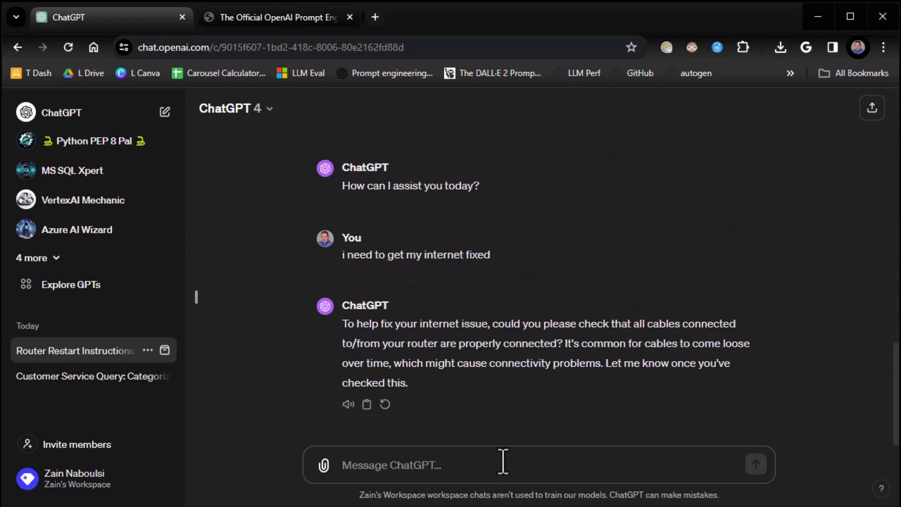
type("all my")
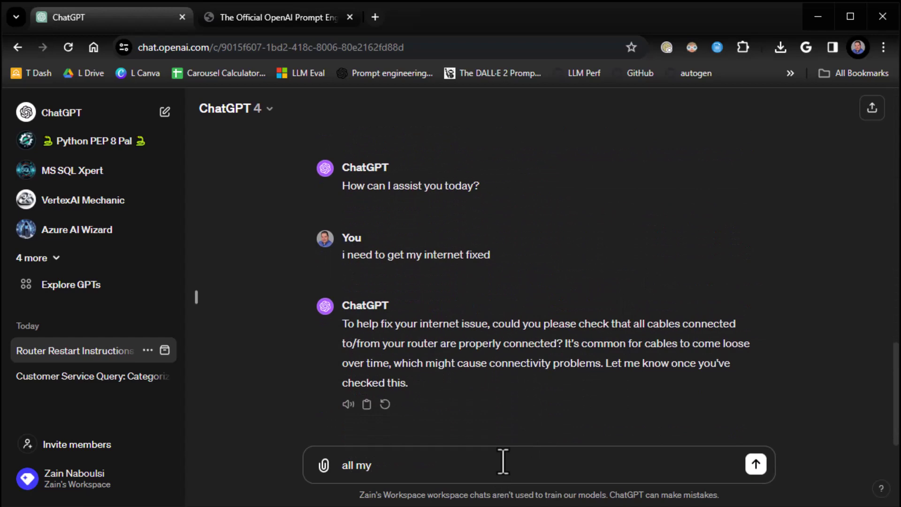
type(" cables are goo")
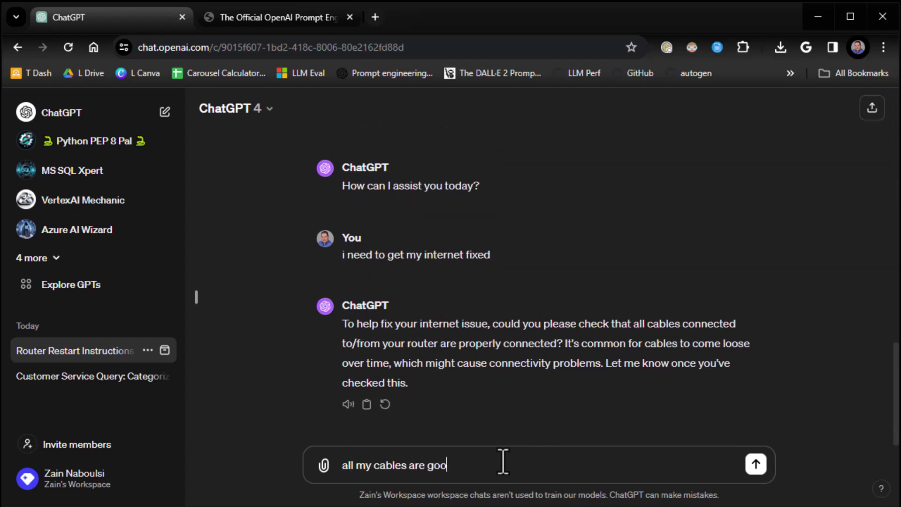
type("d")
key("Return")
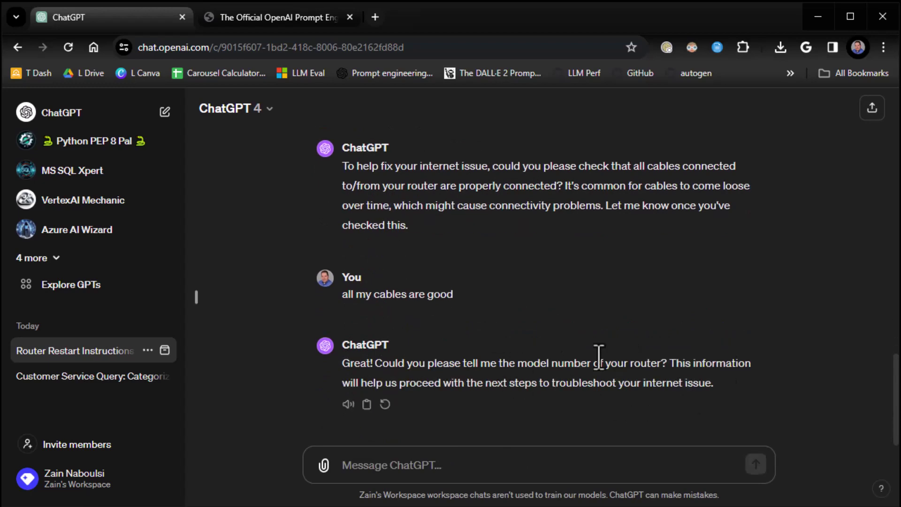
- Copy MTD-327 from the prompt's instructions and send the router model MTD-327J
scroll(647, 383, "up", 10)
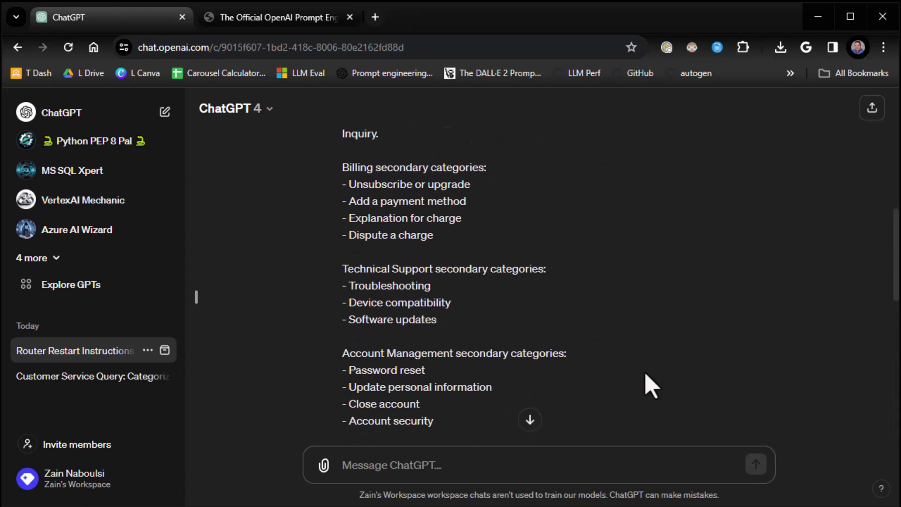
scroll(650, 385, "up", 10)
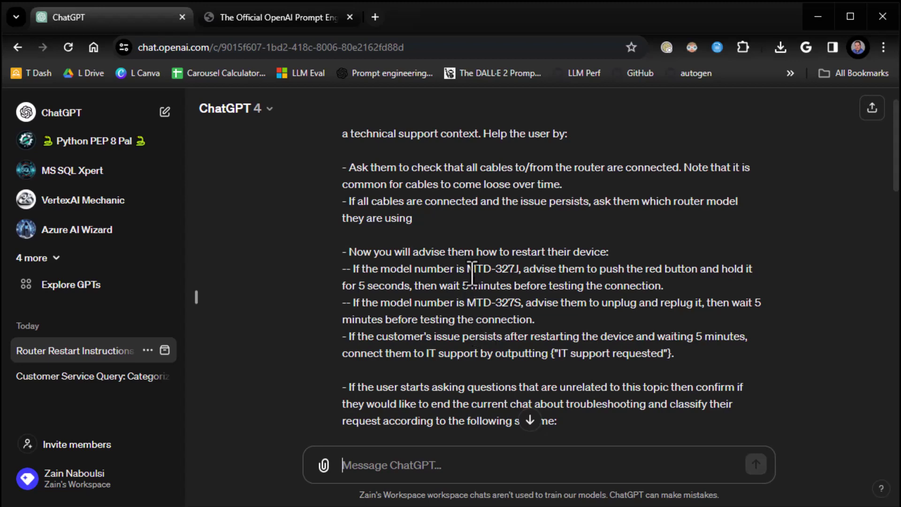
left_click_drag(466, 269, 517, 271)
key("ctrl+c")
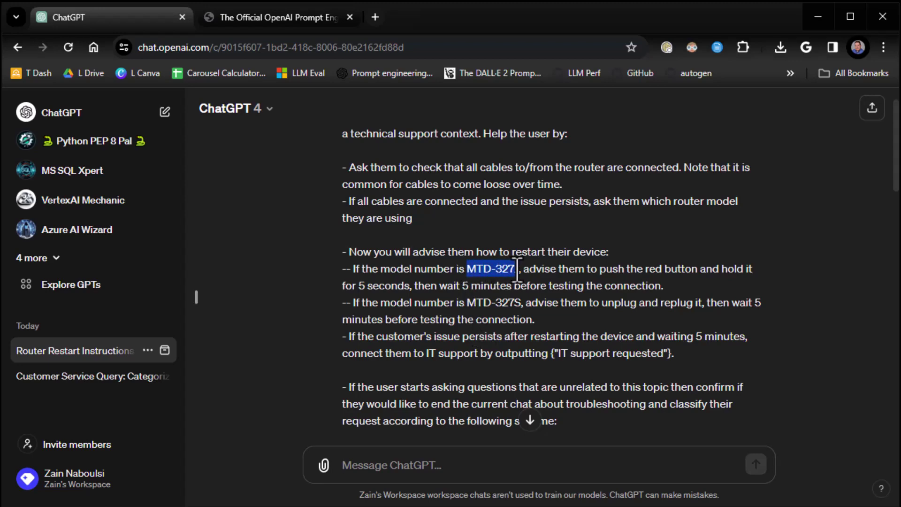
scroll(622, 331, "down", 5)
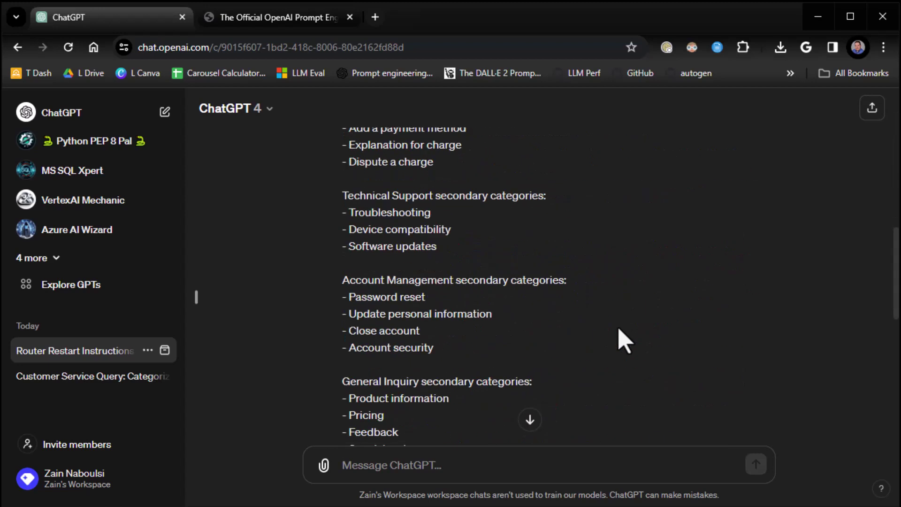
scroll(622, 342, "down", 10)
left_click(575, 475)
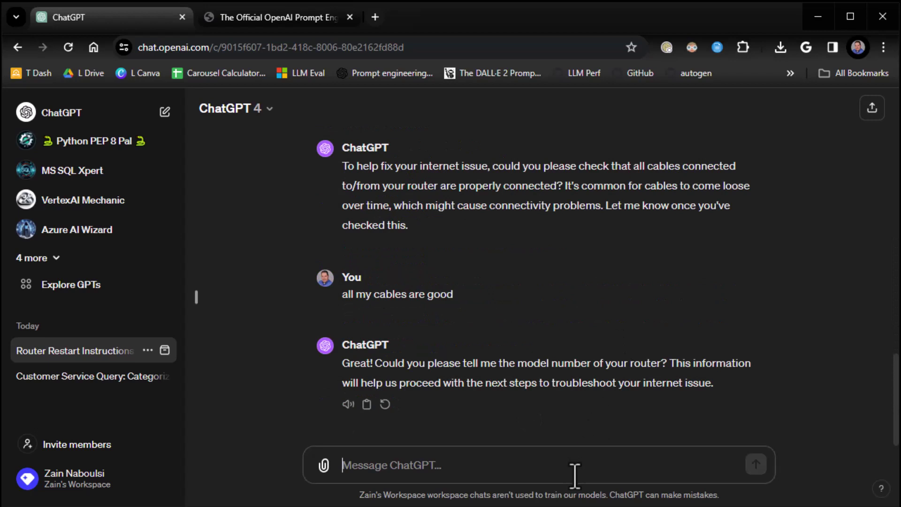
key("ctrl+v")
key("ctrl+z")
type("MTD-327J")
key("Return")
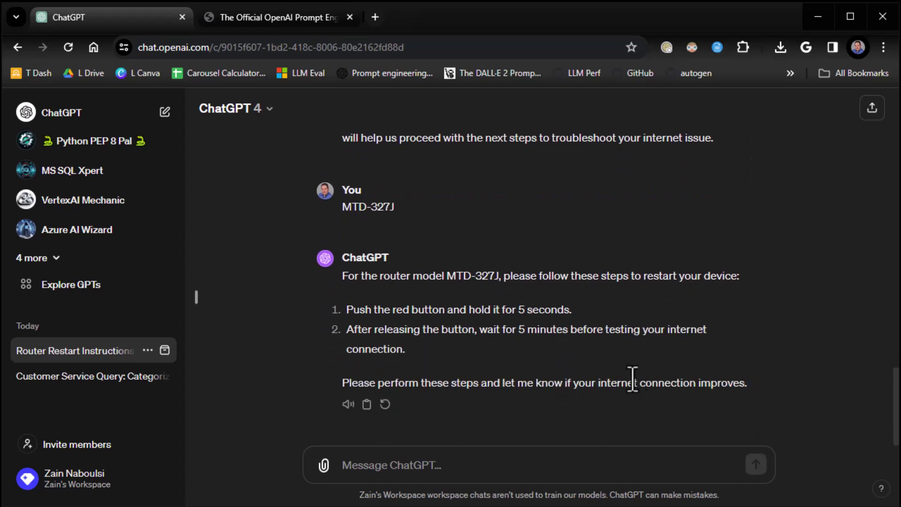
- Send 'i need to talk to someone' to get a General Inquiry / Speak to a human classification
left_click(590, 471)
type("i ne")
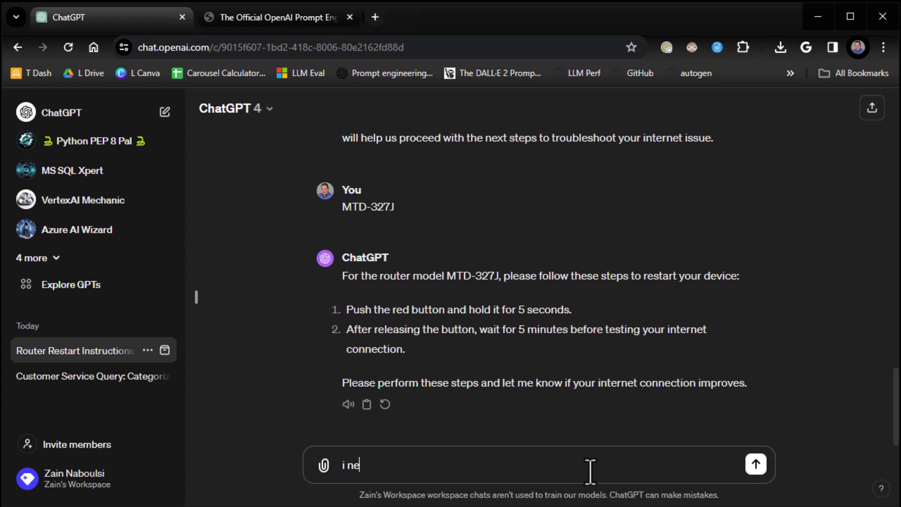
type("ed to talk to someone")
key("ctrl+a")
key("BackSpace")
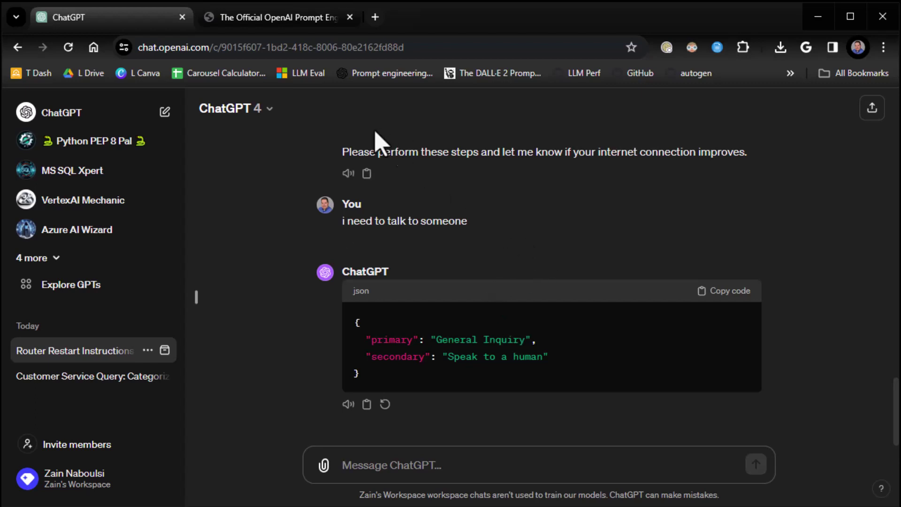
- Return to the guide PDF and go to page 29 on summarizing or filtering previous dialogue
left_click(263, 19)
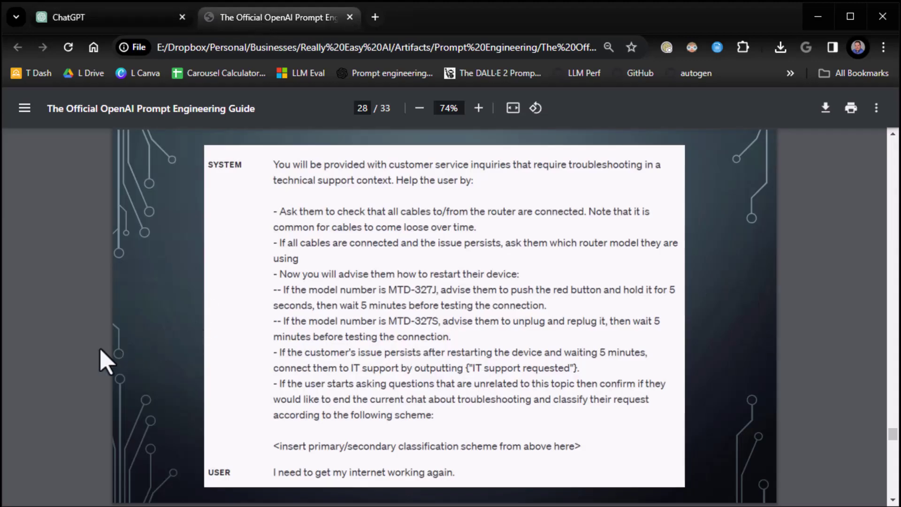
scroll(75, 365, "down", 5)
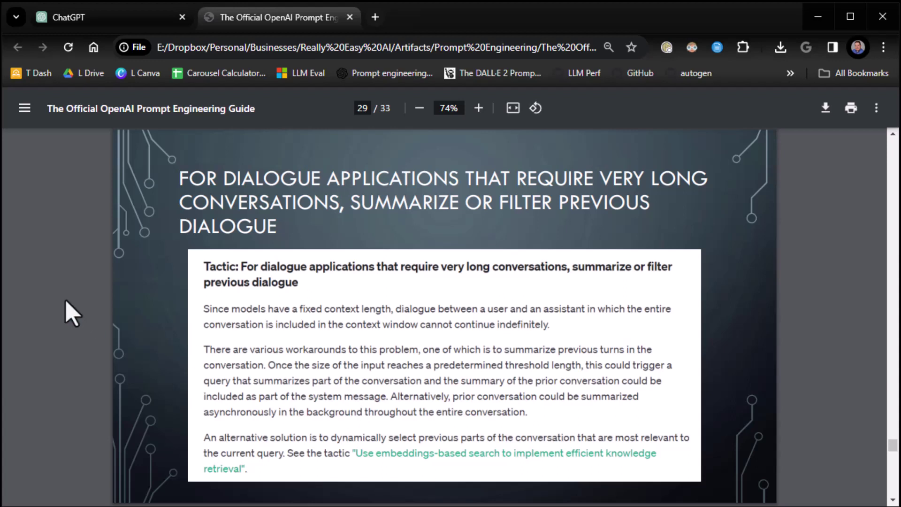
- Go to page 30, the context window versus full conversation diagram
key("Right")
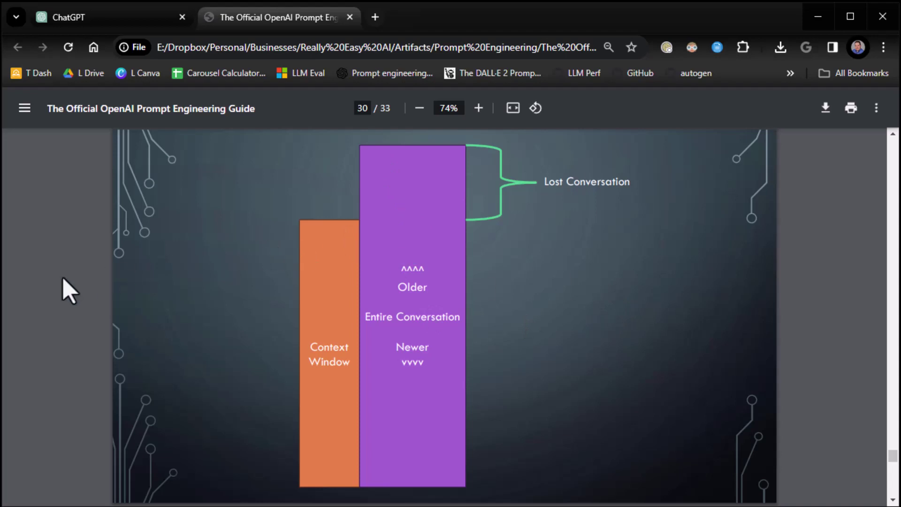
- Go to page 31, 'Summarize long documents piecewise'
key("Right")
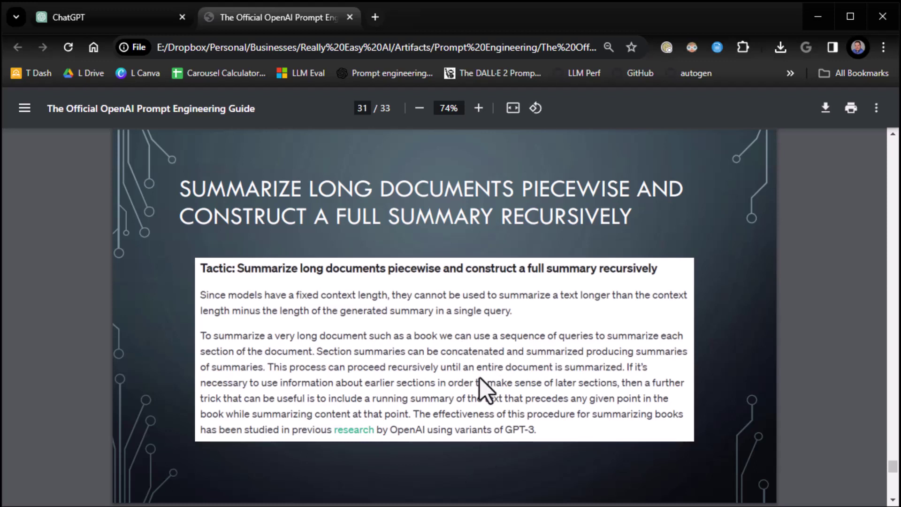
- Go to page 32, the chapter summaries to book summary diagram
key("Right")
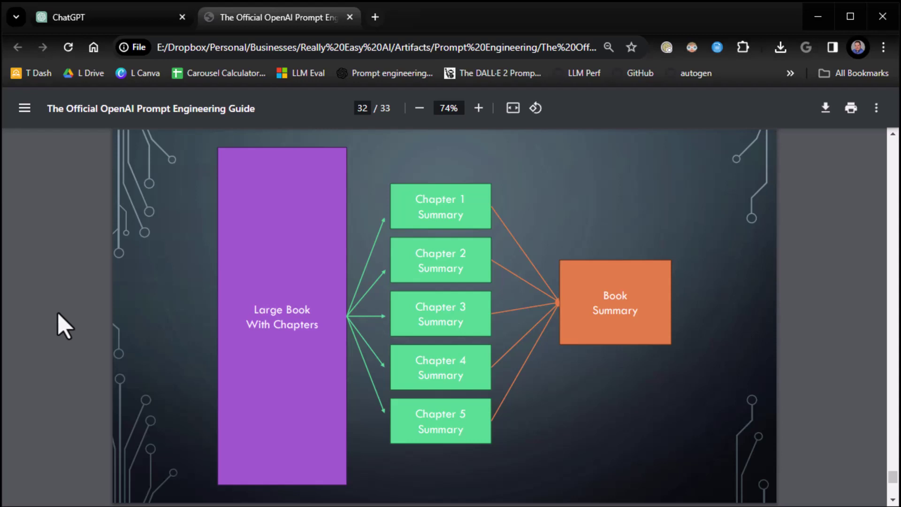
- Go to page 33, the final 'Give the model time to think' slide
key("Right")
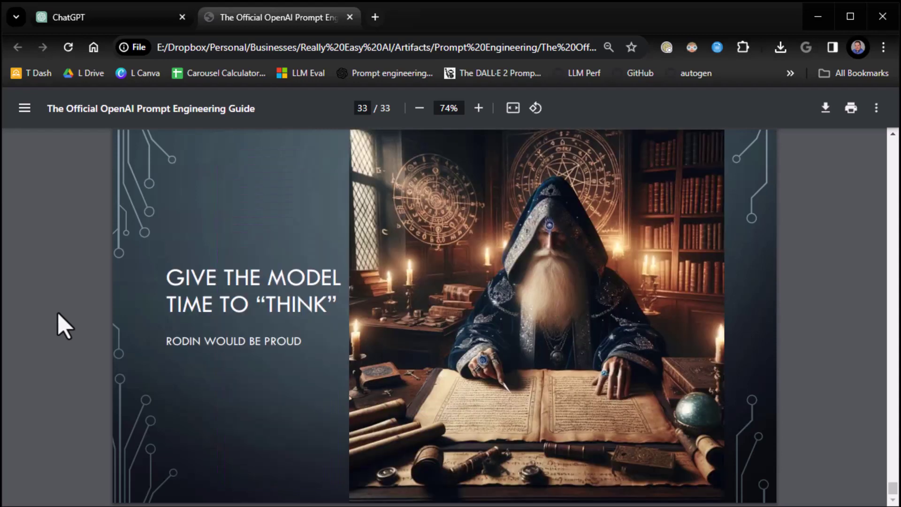